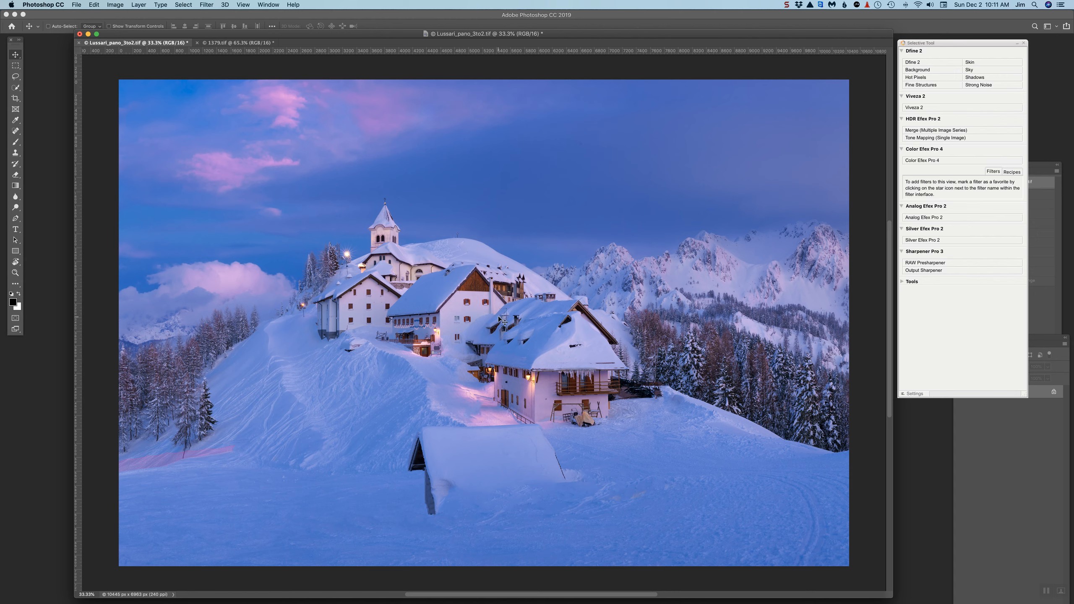
- Open the 1379.tif image in Color Efex Pro 4, enlarge the plug-in window, and choose the Darken / Lighten Center filter
click(222, 43)
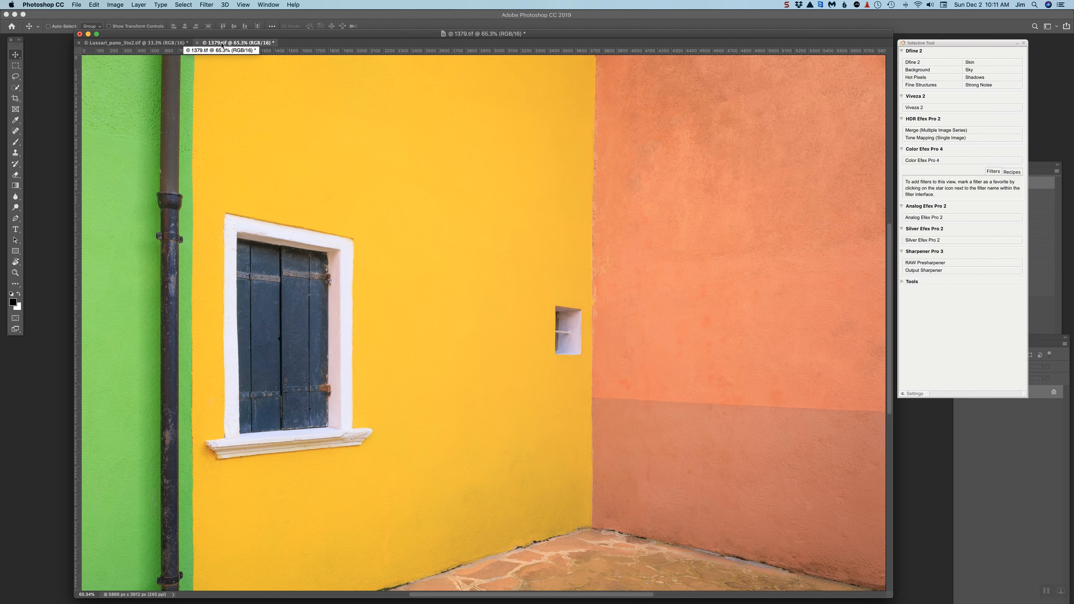
click(127, 43)
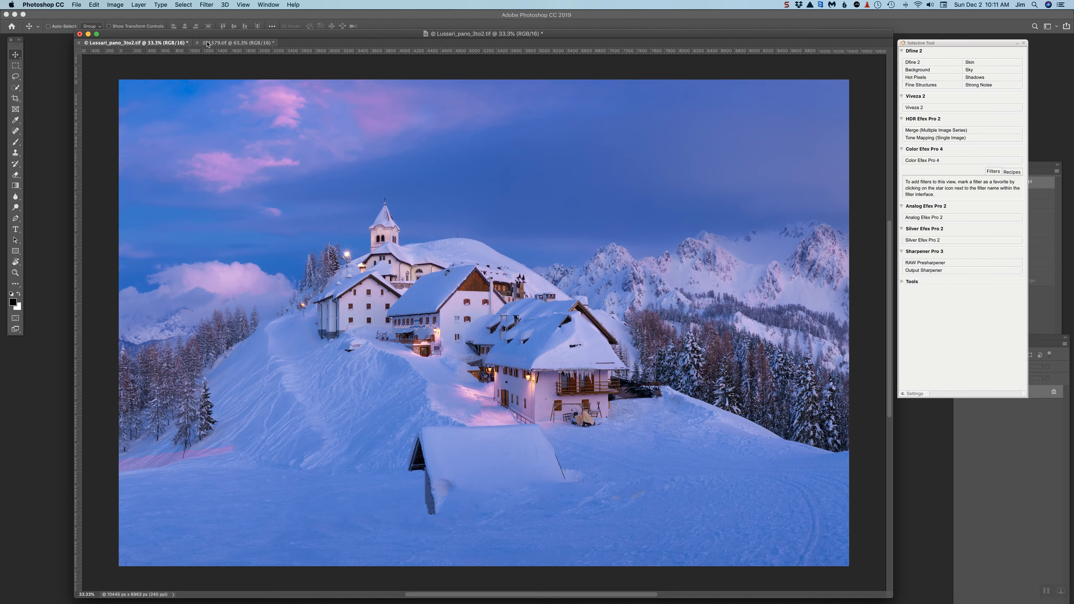
click(231, 43)
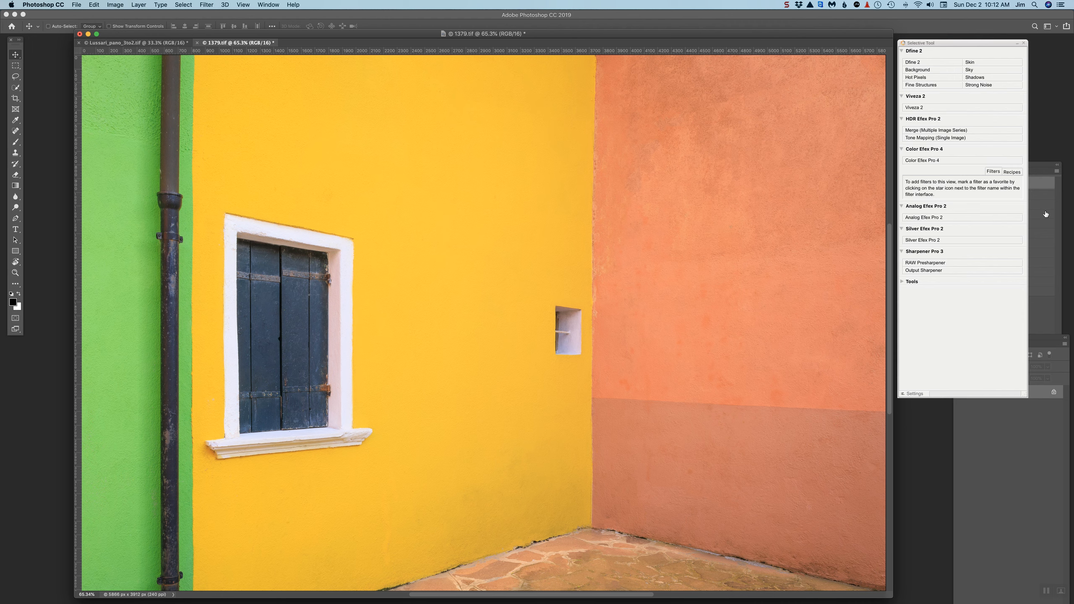
click(922, 163)
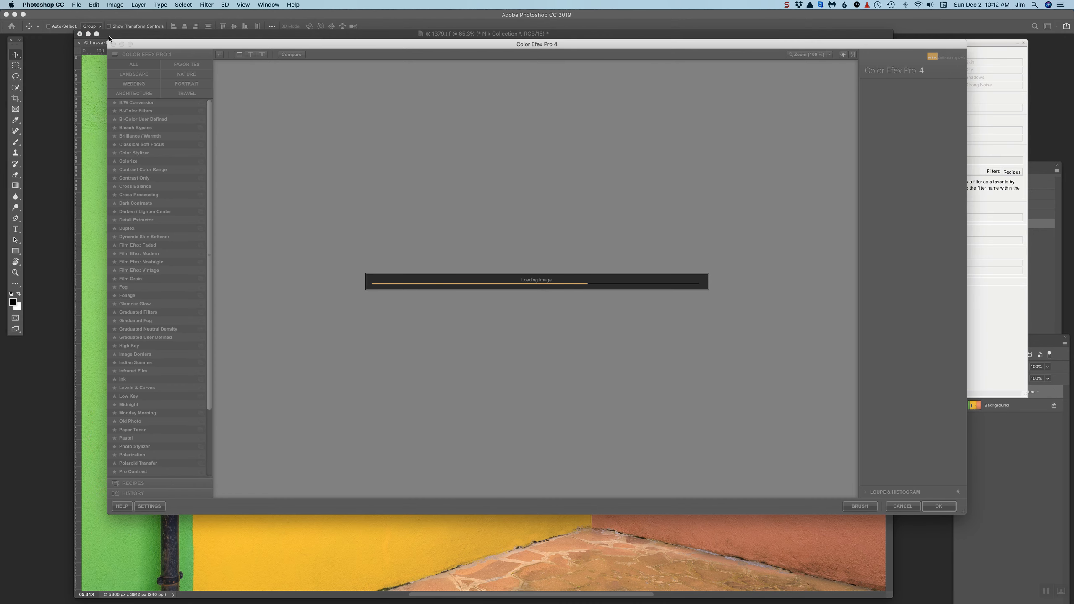
click(130, 45)
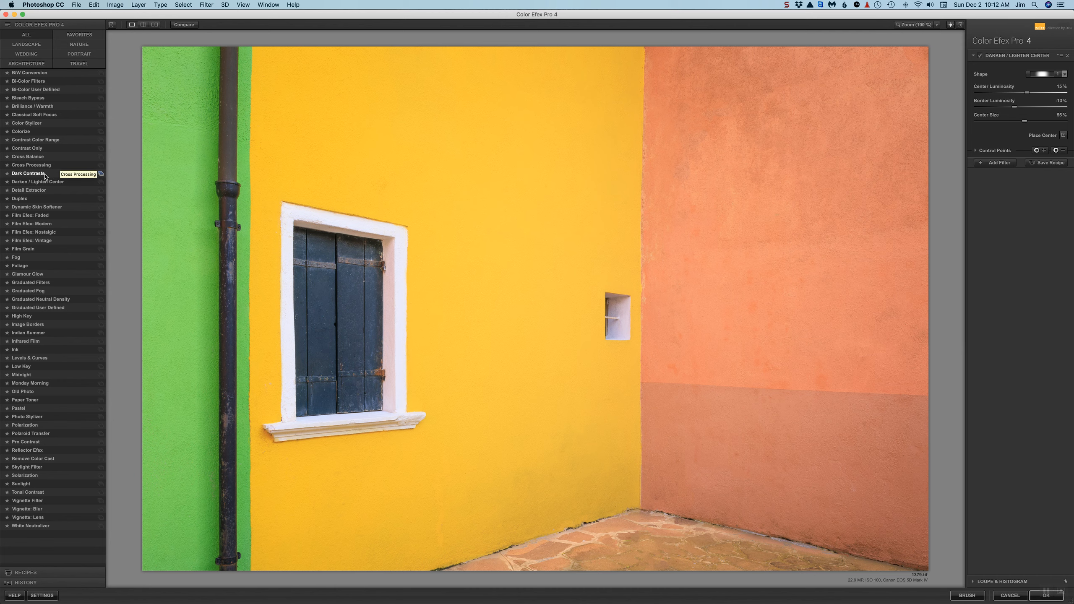
click(36, 184)
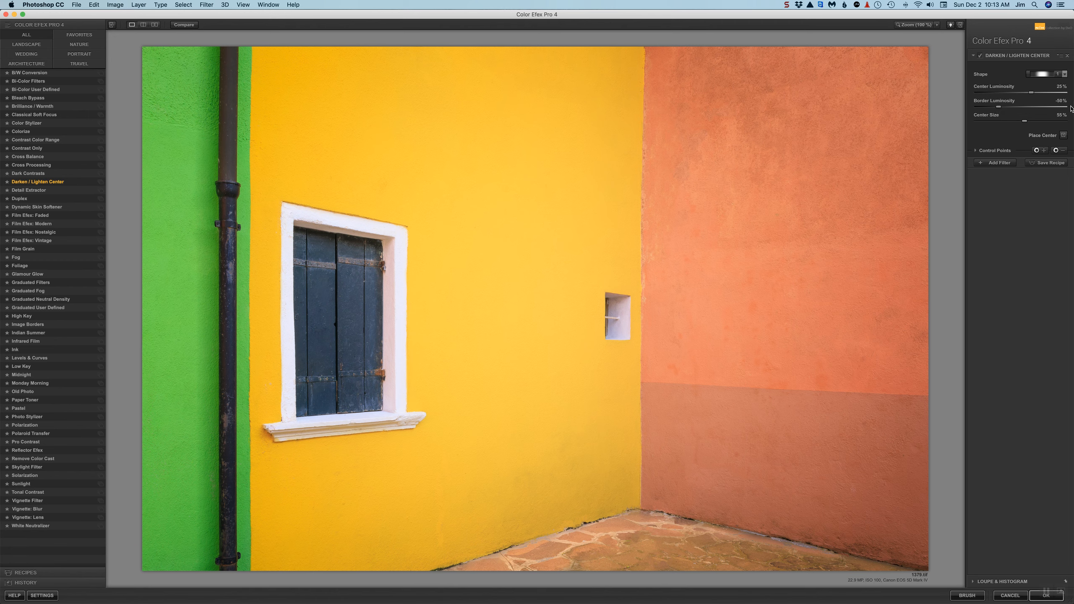
- Compare the filter off and on, then set Border Luminosity to -27% and Center Luminosity to about 18%
click(981, 57)
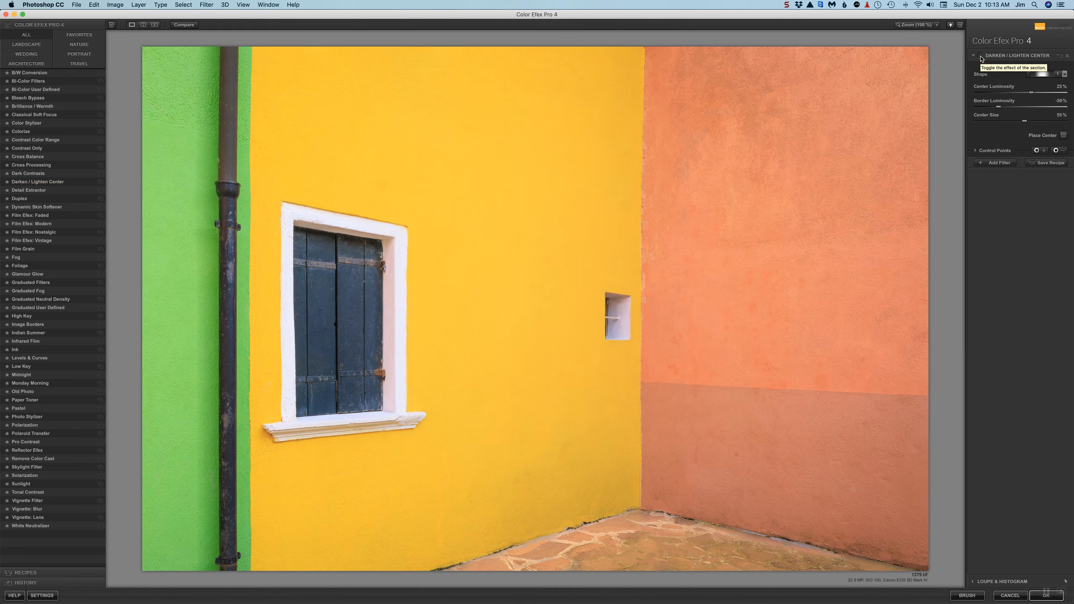
click(981, 57)
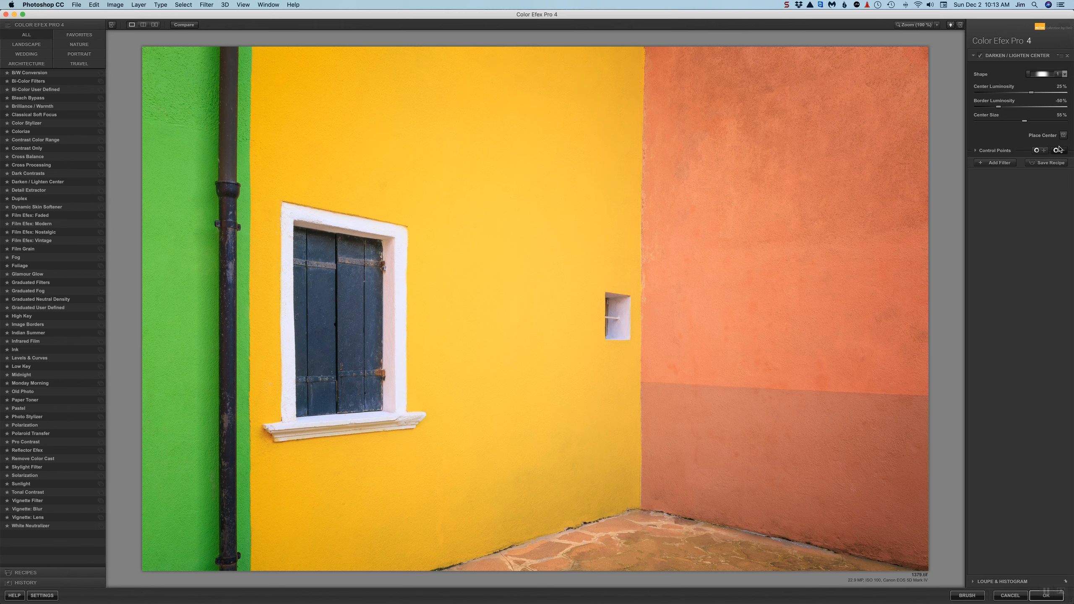
drag(1000, 107, 1008, 109)
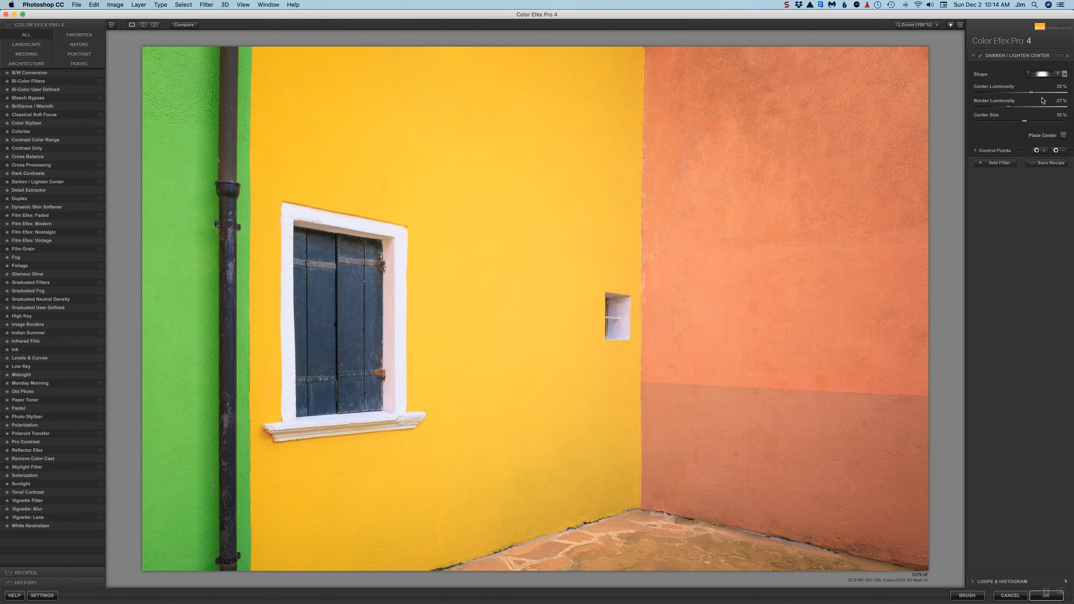
drag(1032, 93, 1030, 94)
- Try placing the effect's center on the large shuttered window and compare it with the unfiltered image
click(1067, 136)
click(346, 324)
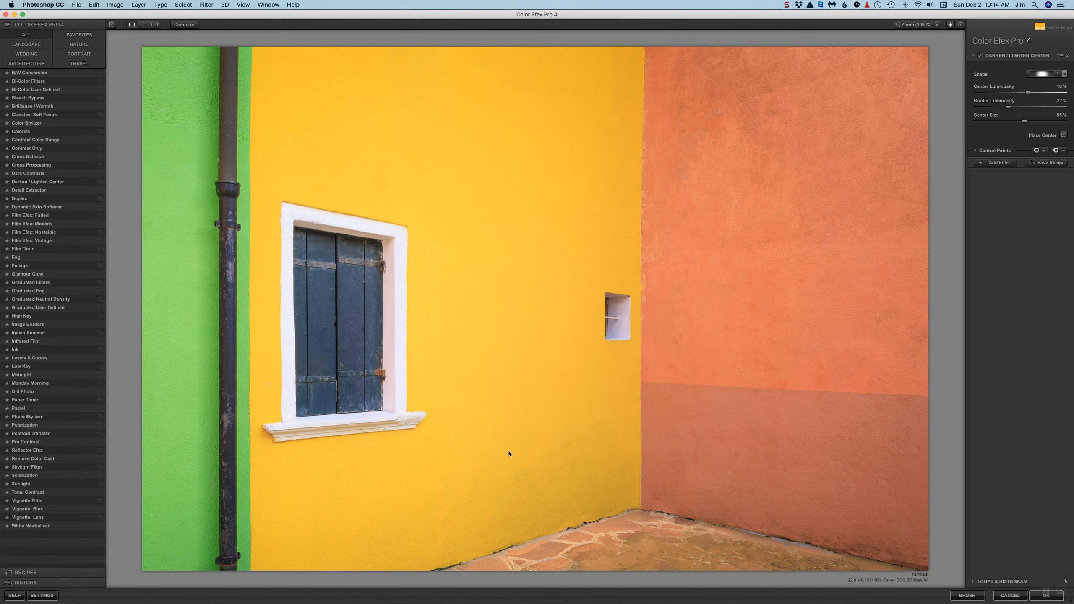
click(981, 56)
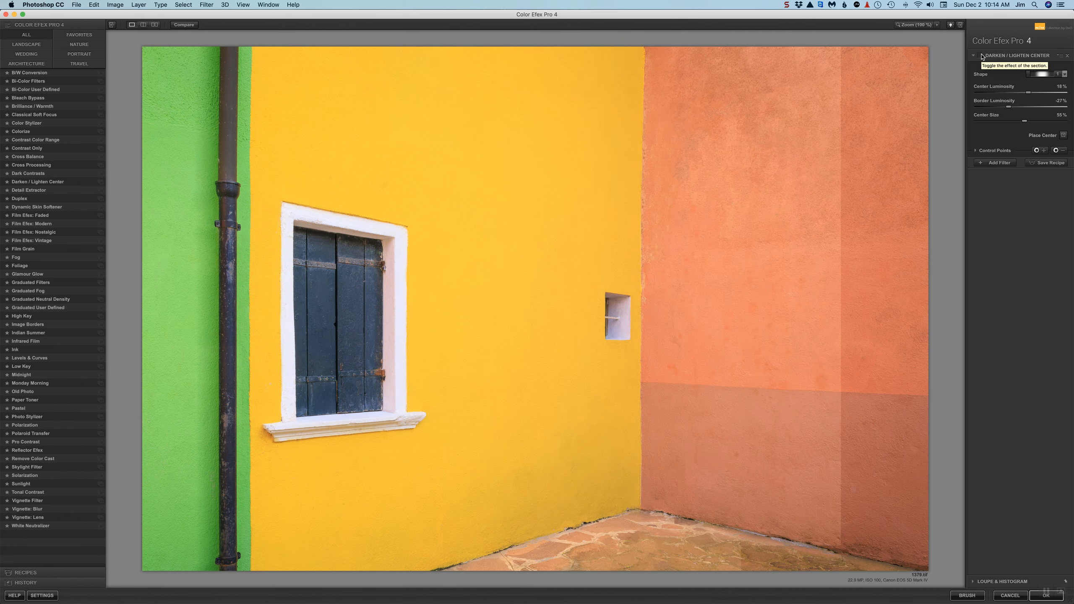
- Place the effect's center on the small wall window, set Center Luminosity to 14%, and apply the filter
click(1063, 135)
click(620, 313)
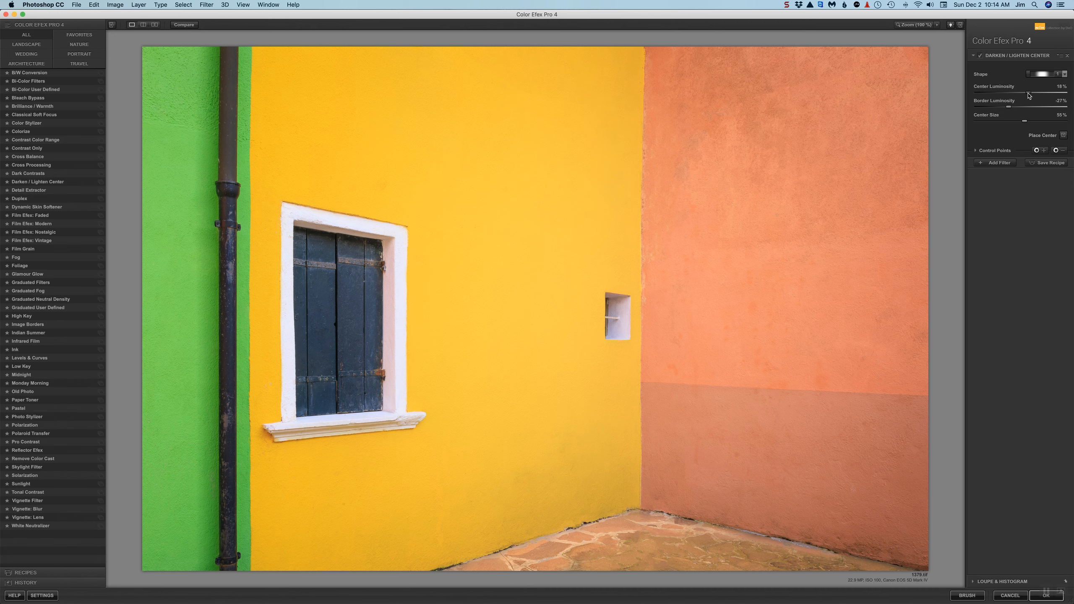
drag(1028, 96, 1028, 97)
click(1057, 592)
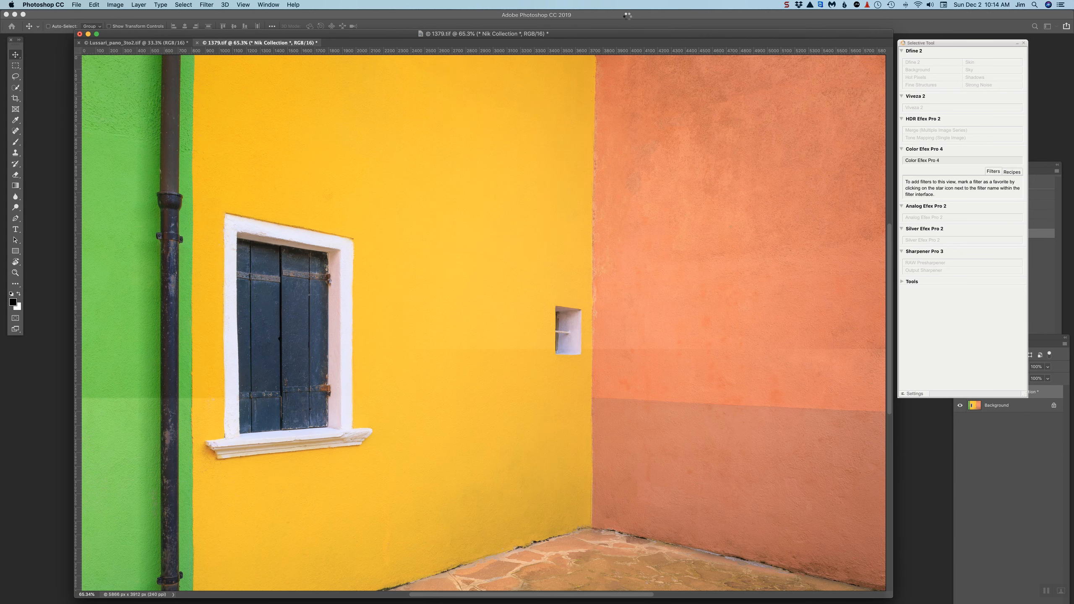
- Rearrange the workspace so the Layers panel is fully accessible, and compare the image with the Darken / Lighten Center layer hidden and shown
drag(622, 36, 647, 32)
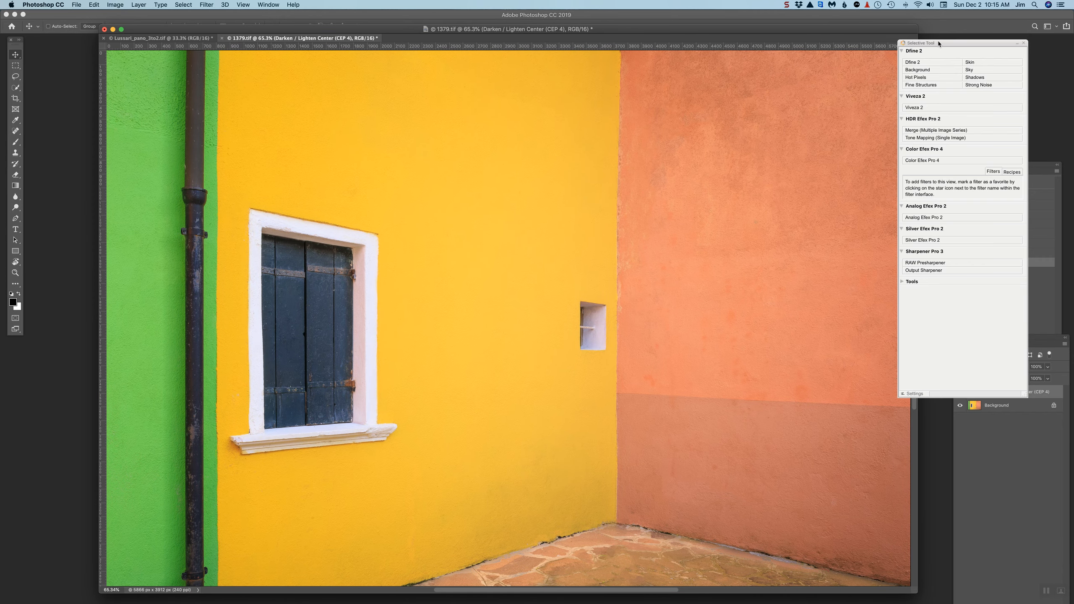
drag(939, 43, 1036, 312)
drag(965, 344, 957, 73)
click(952, 123)
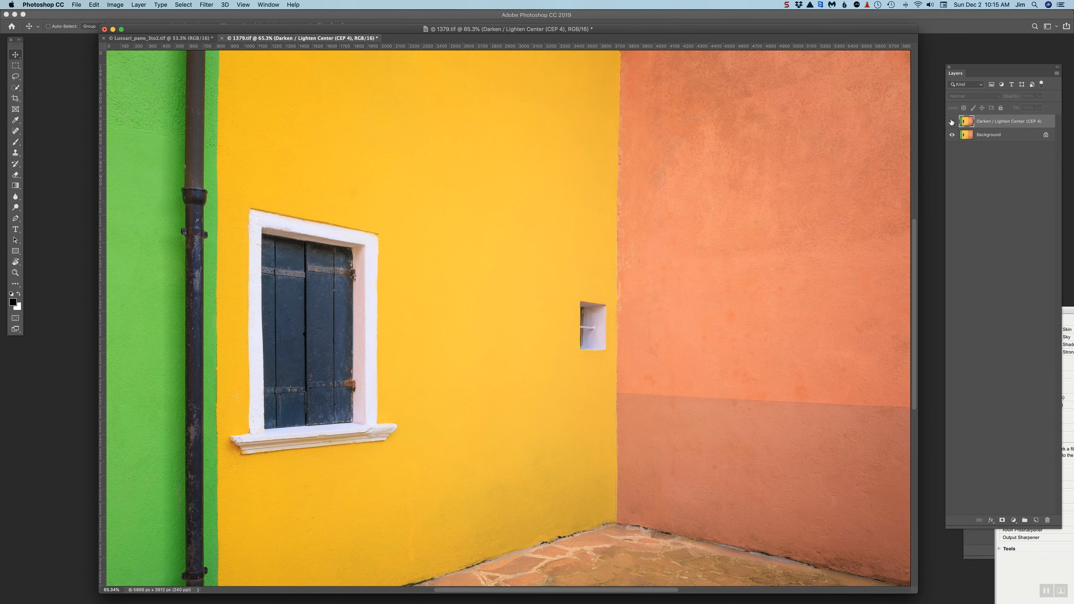
click(952, 122)
- Reduce the Darken / Lighten Center layer's opacity to about 77% and compare the image with and without the layer
click(1041, 100)
drag(1041, 106, 1032, 108)
drag(981, 71, 965, 60)
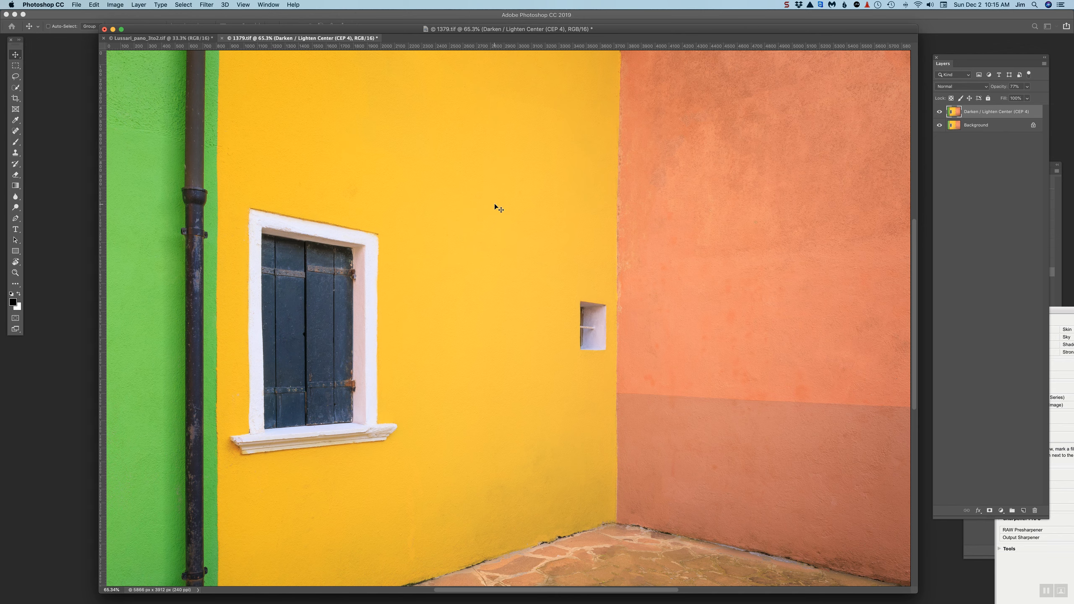
click(940, 112)
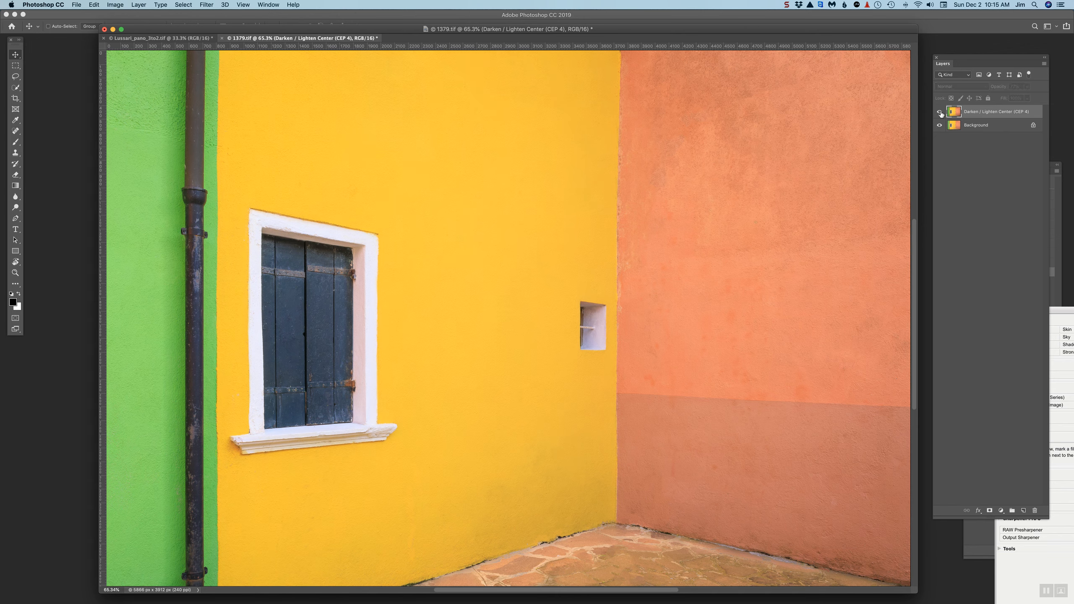
click(940, 112)
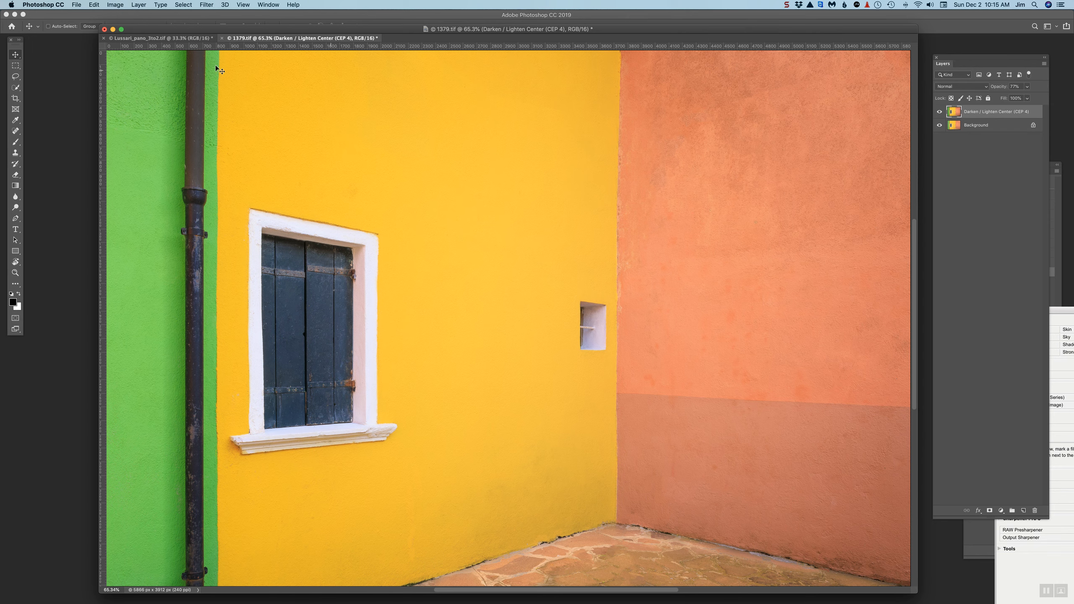
- Switch to the Lussari_pano_3to2.tif image and open it in Color Efex Pro 4 with an enlarged plug-in window
click(185, 38)
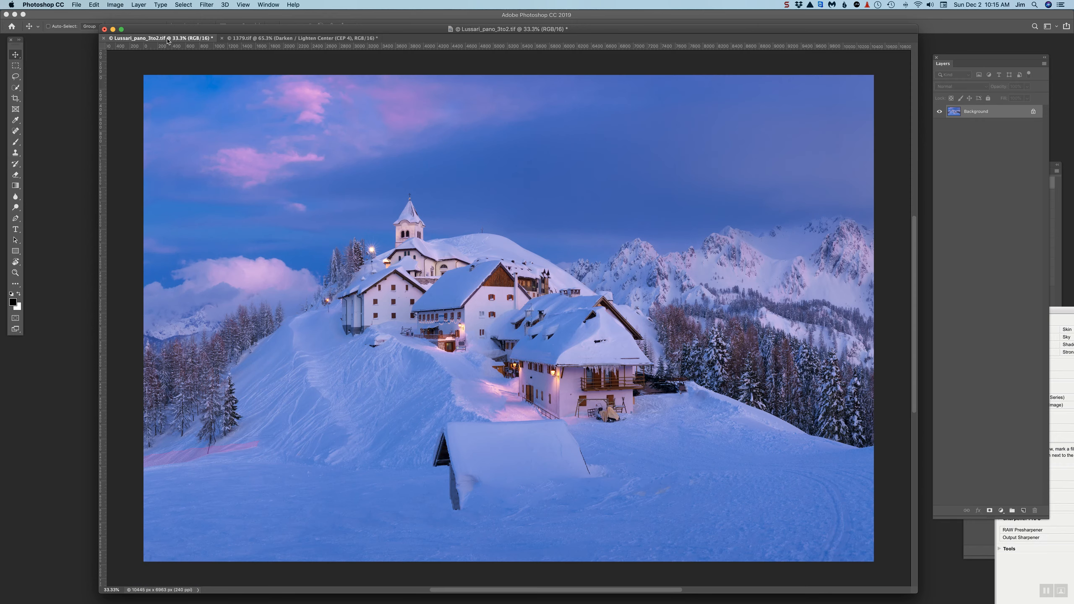
drag(184, 30, 164, 28)
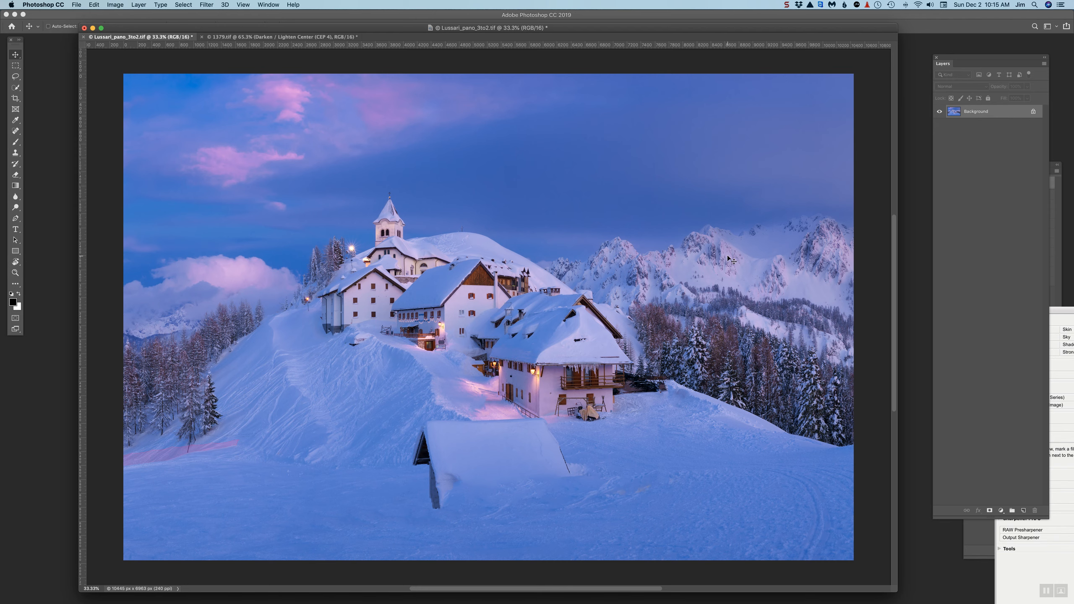
drag(968, 59, 982, 297)
drag(1069, 309, 992, 38)
click(931, 153)
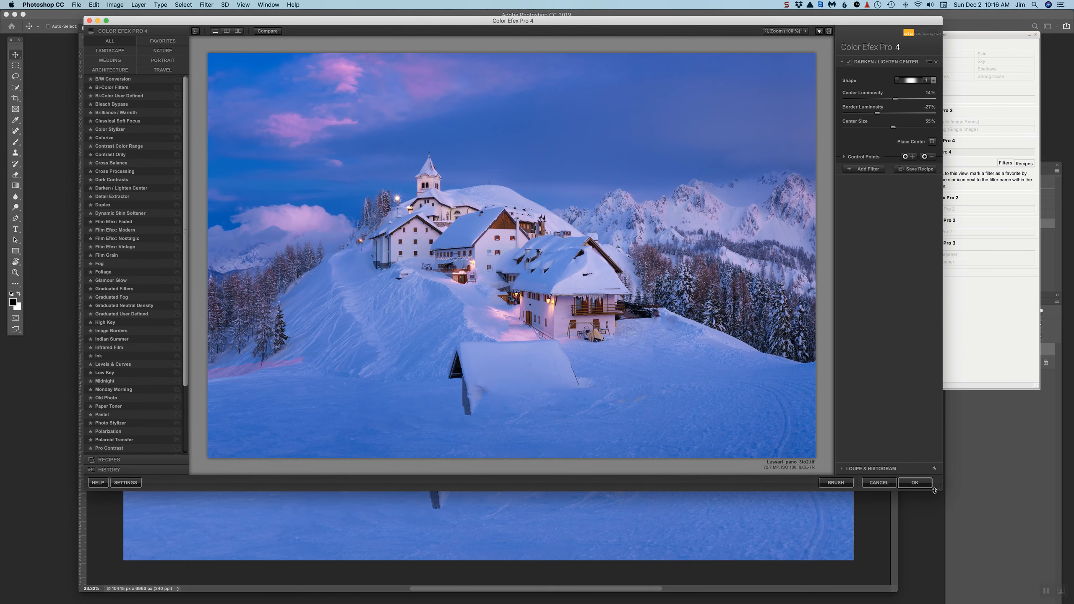
drag(939, 489, 1061, 601)
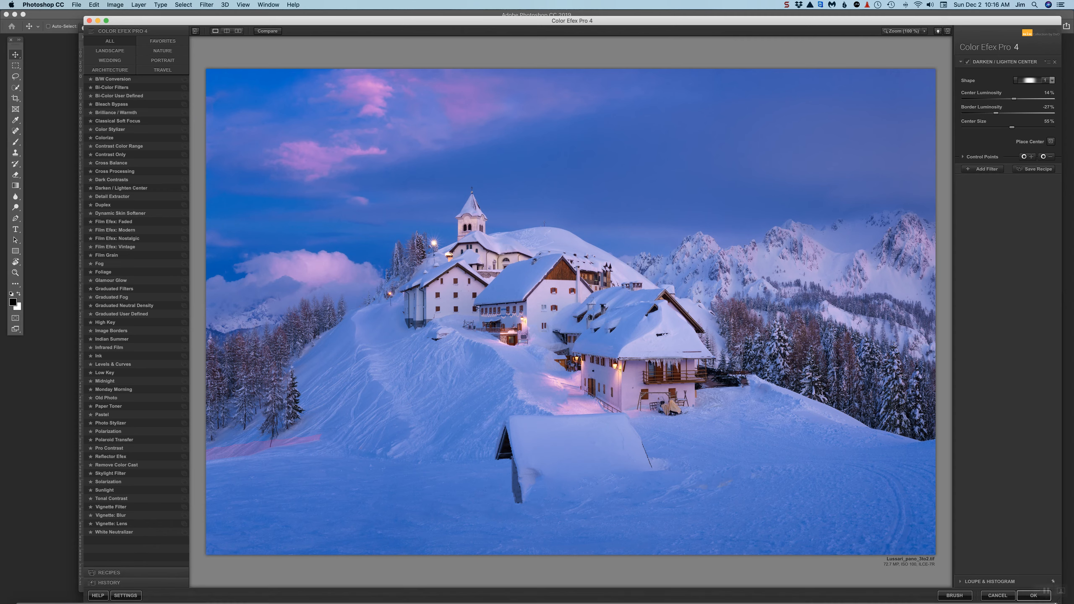
drag(938, 21, 931, 19)
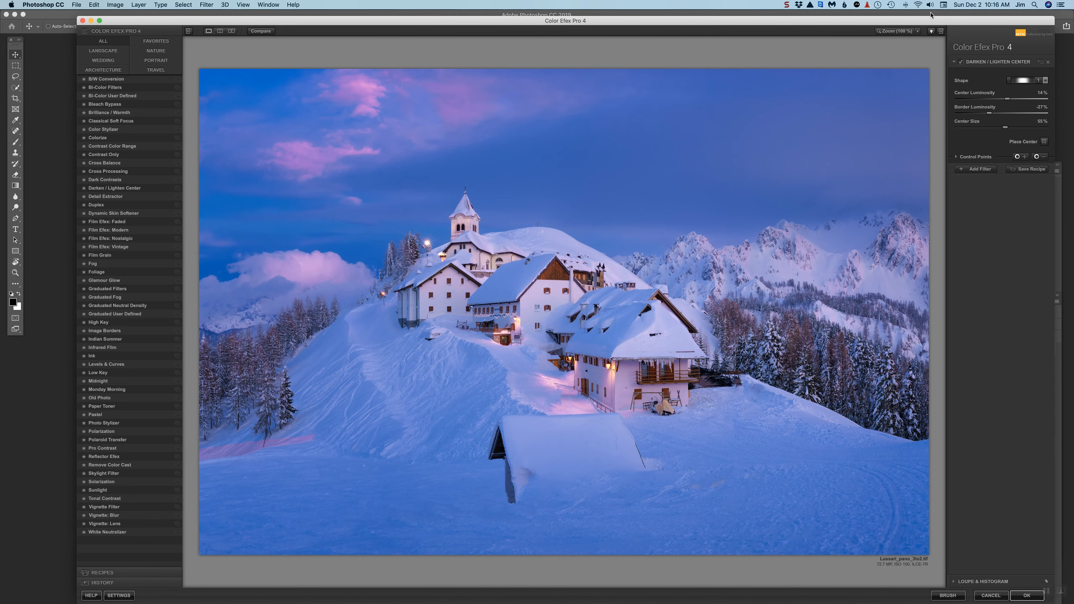
- Set the Darken / Lighten Center filter's Center Luminosity to 23% and Border Luminosity to -47%
click(1018, 99)
drag(1022, 100, 983, 115)
click(1006, 101)
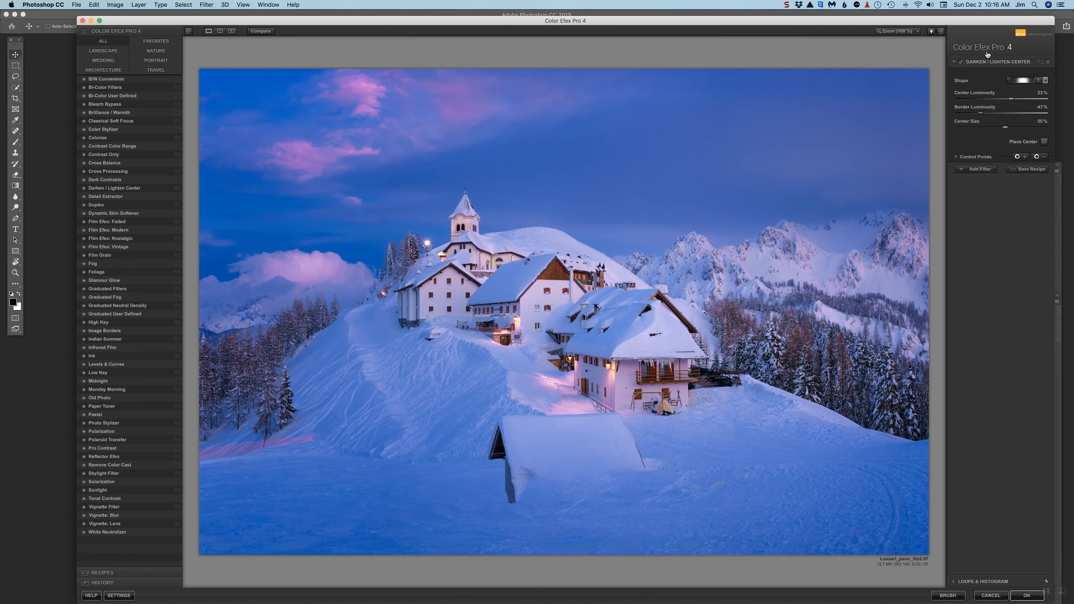
- Compare the snowy village image with the Darken / Lighten Center effect switched off and on, leaving it on
click(961, 62)
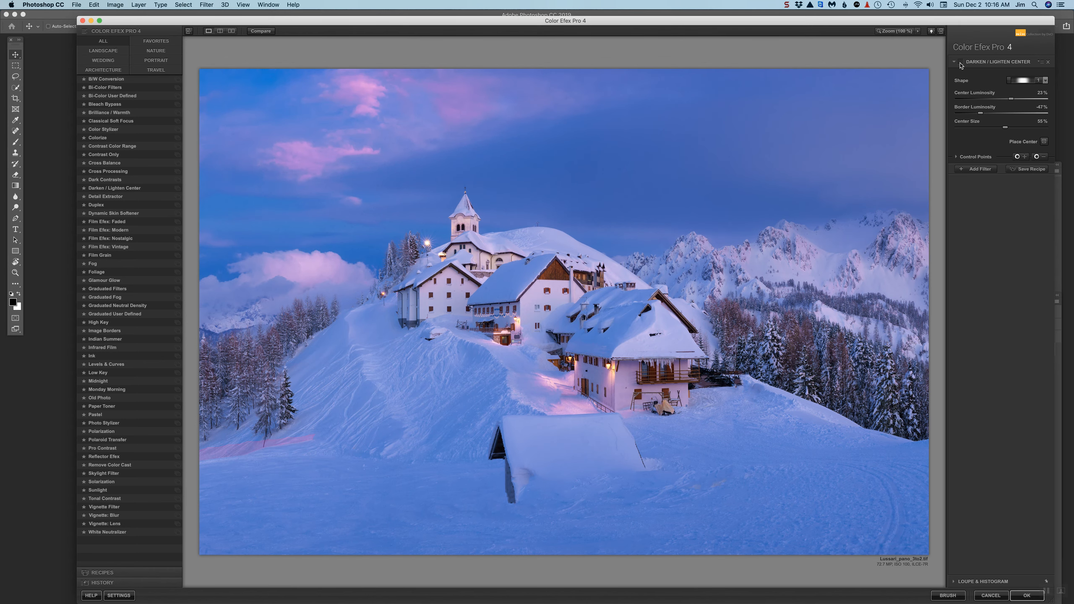
click(961, 63)
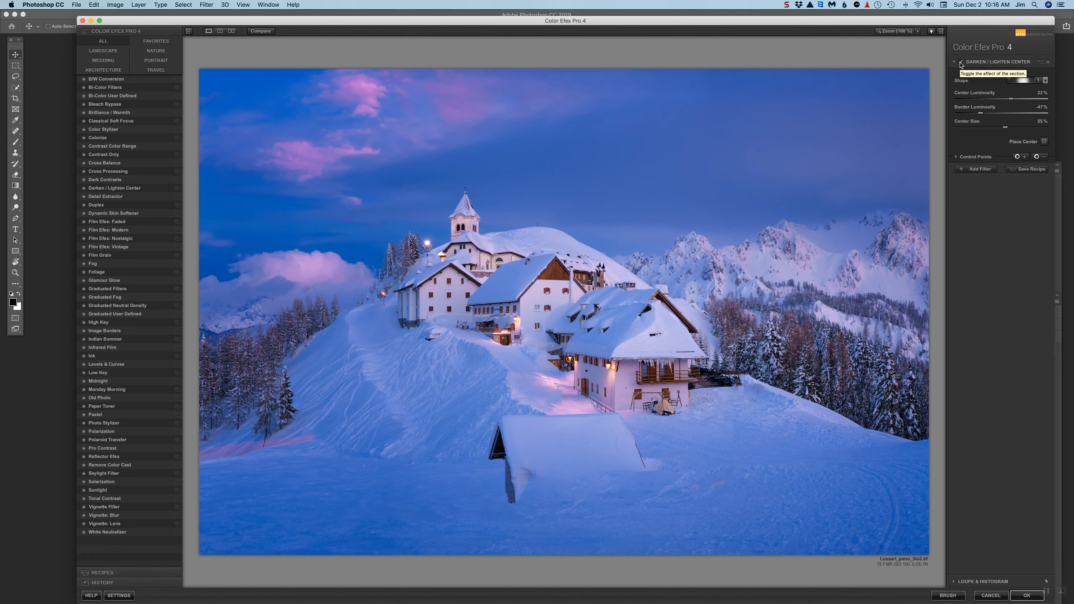
click(961, 63)
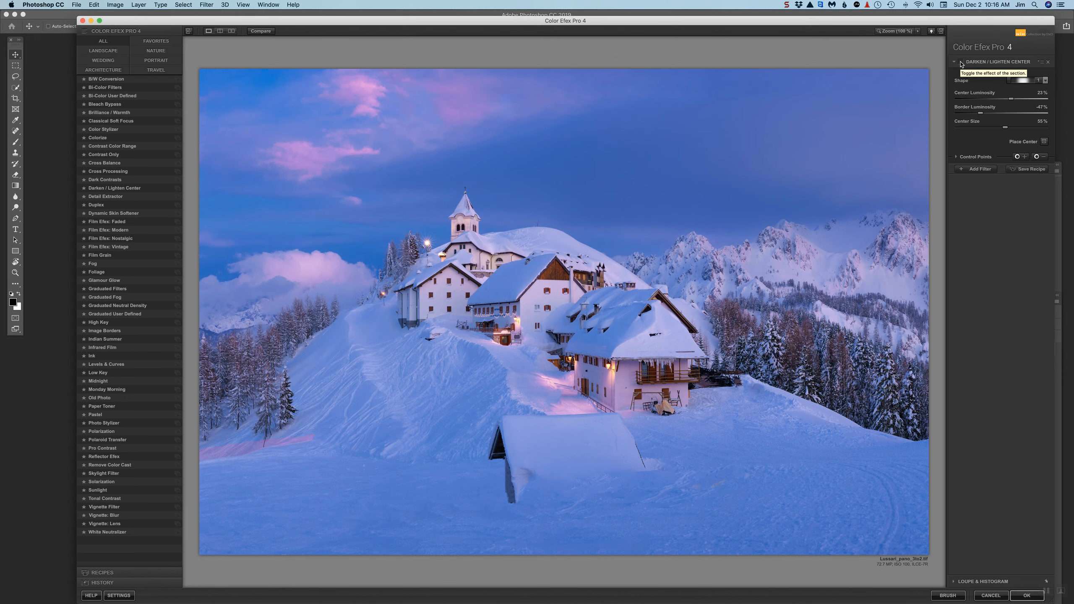
click(961, 63)
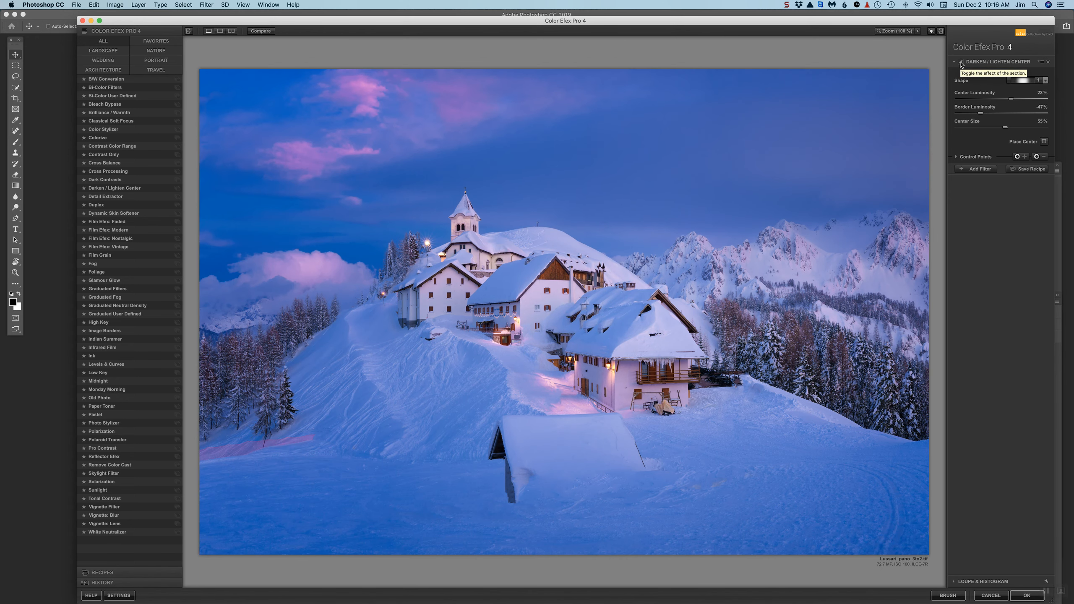
click(961, 62)
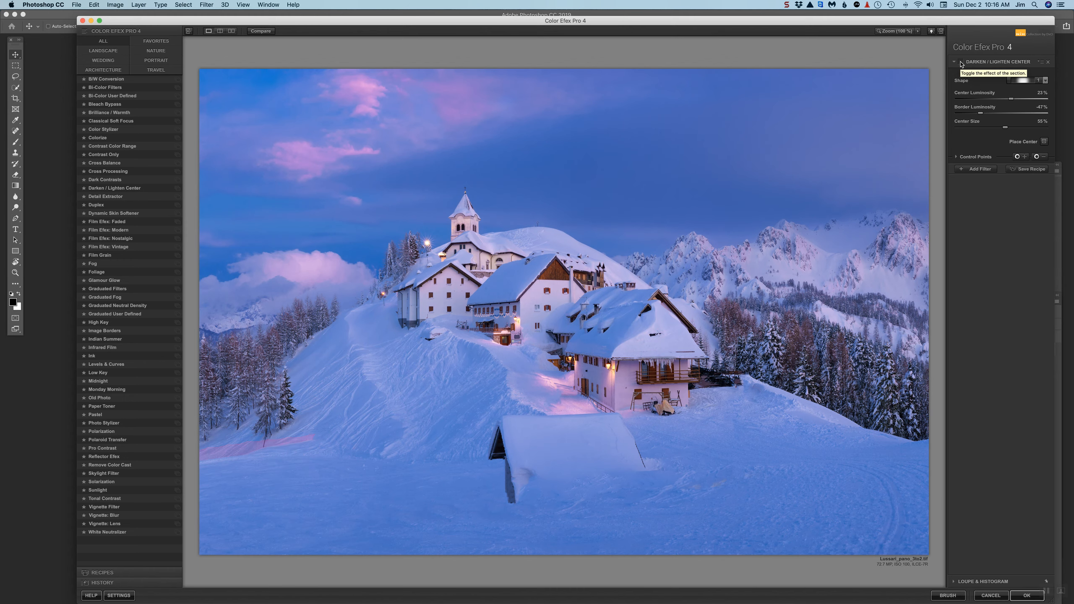
click(961, 63)
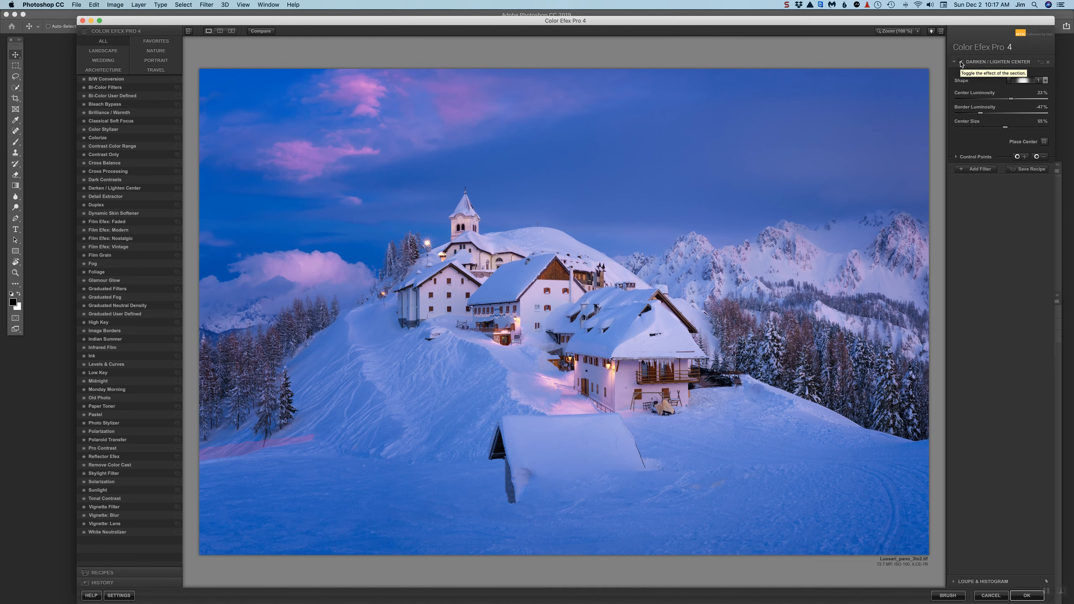
- Set Border Luminosity to -29% and place the effect's center on the snow-covered village buildings, checking the effect off and on
drag(949, 21, 945, 14)
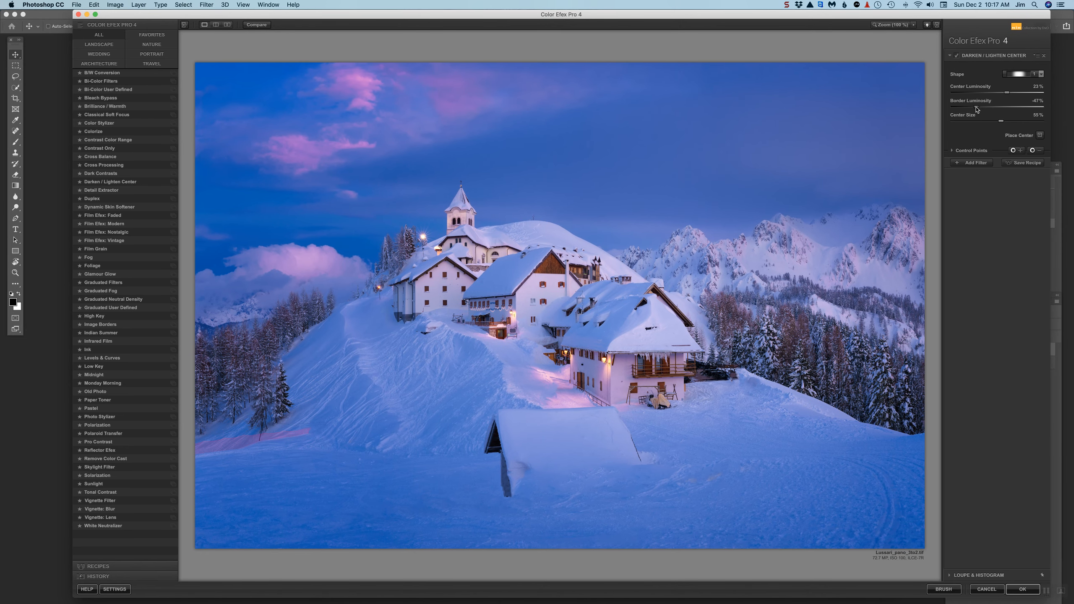
drag(977, 108, 989, 110)
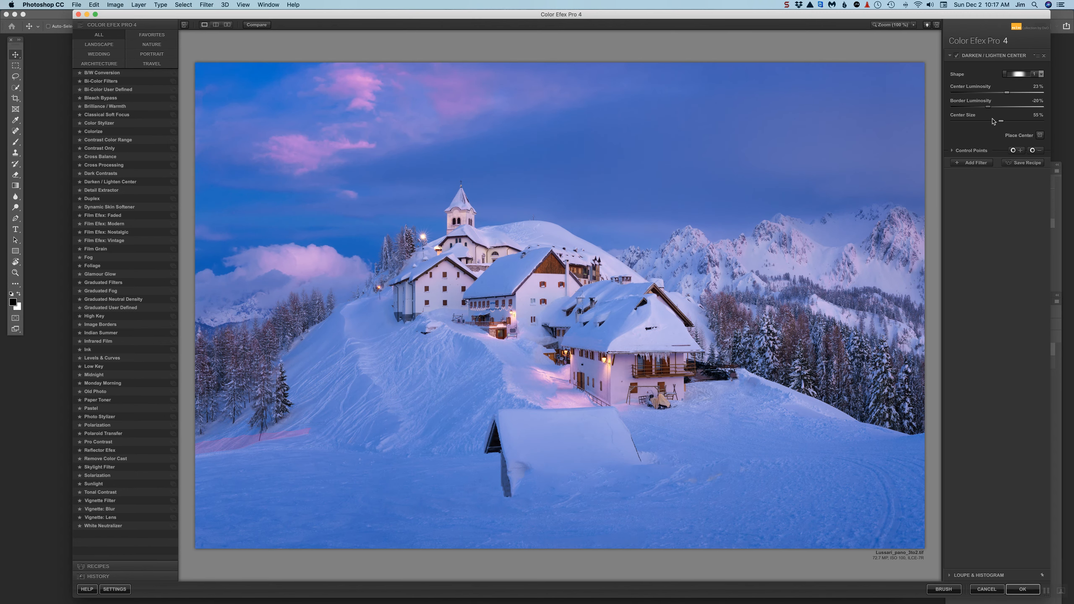
click(1040, 135)
click(528, 309)
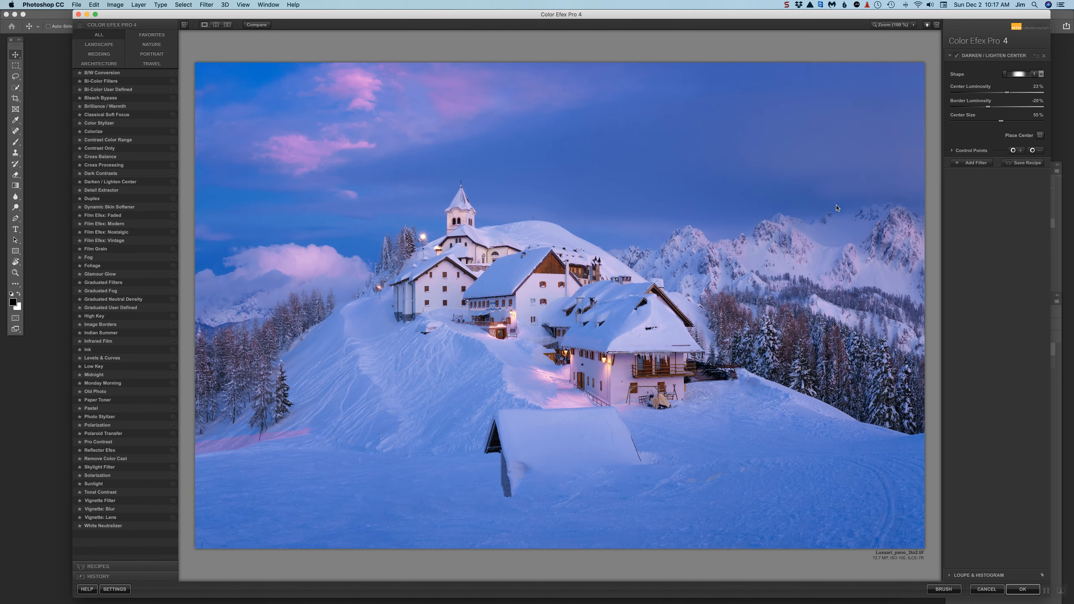
click(957, 58)
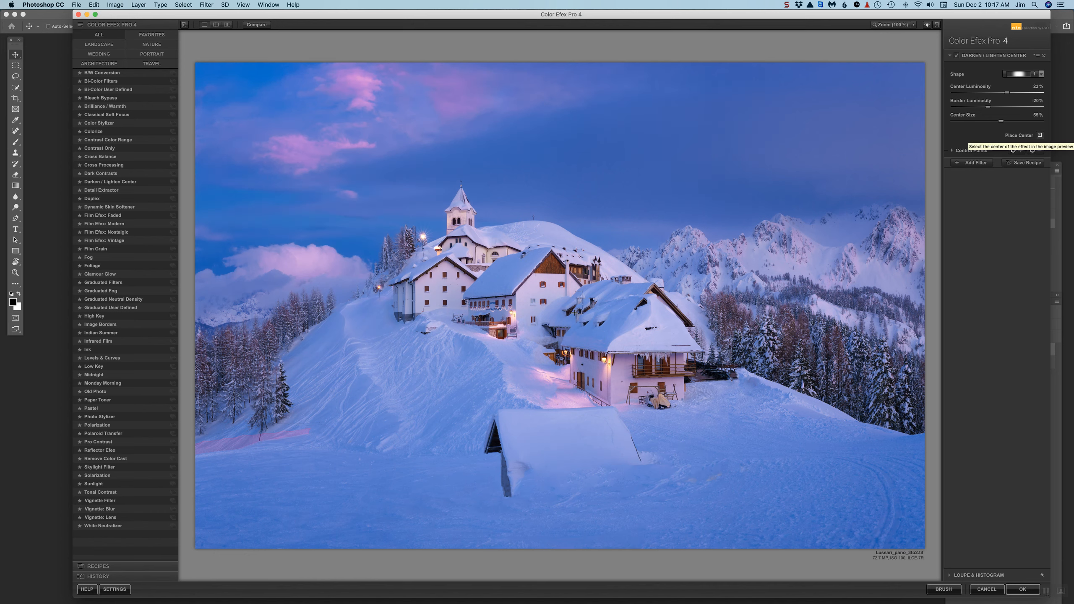
click(538, 324)
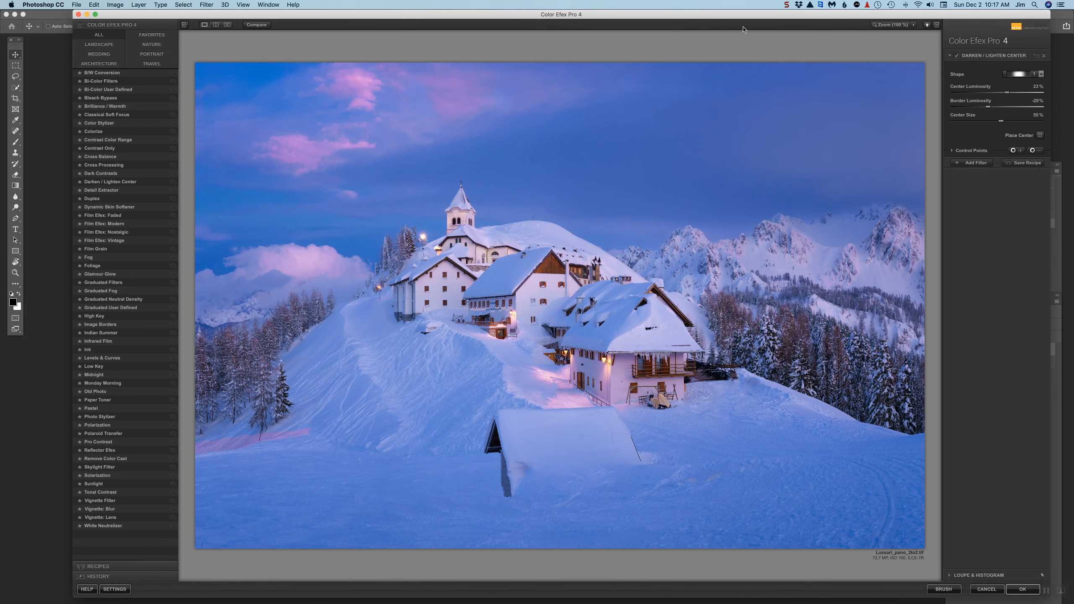
- Apply the Darken / Lighten Center effect to the snowy village image and return to the Photoshop document
drag(735, 15, 648, 15)
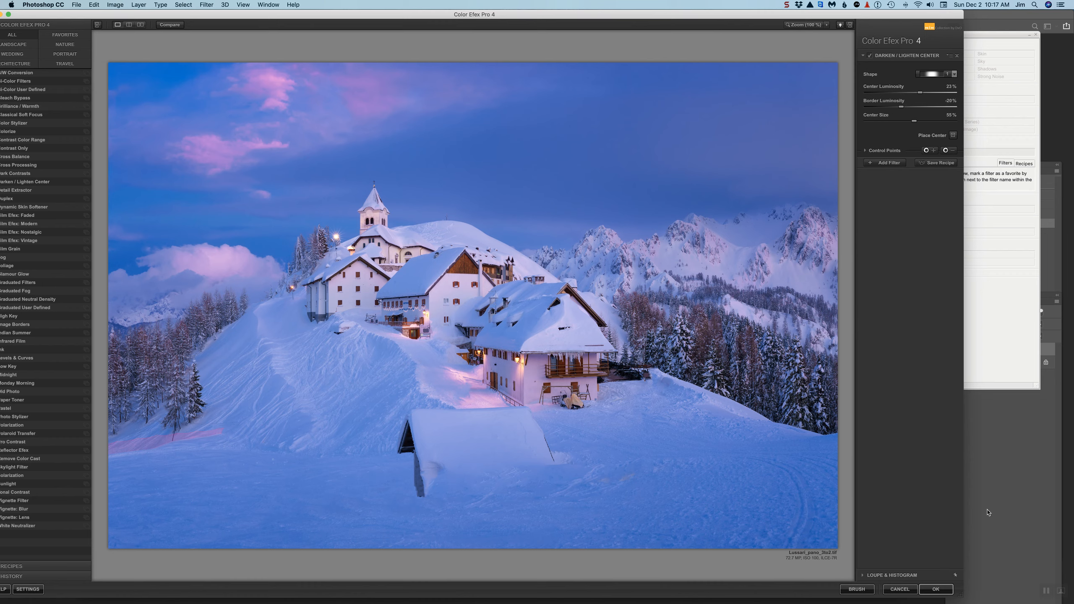
click(936, 590)
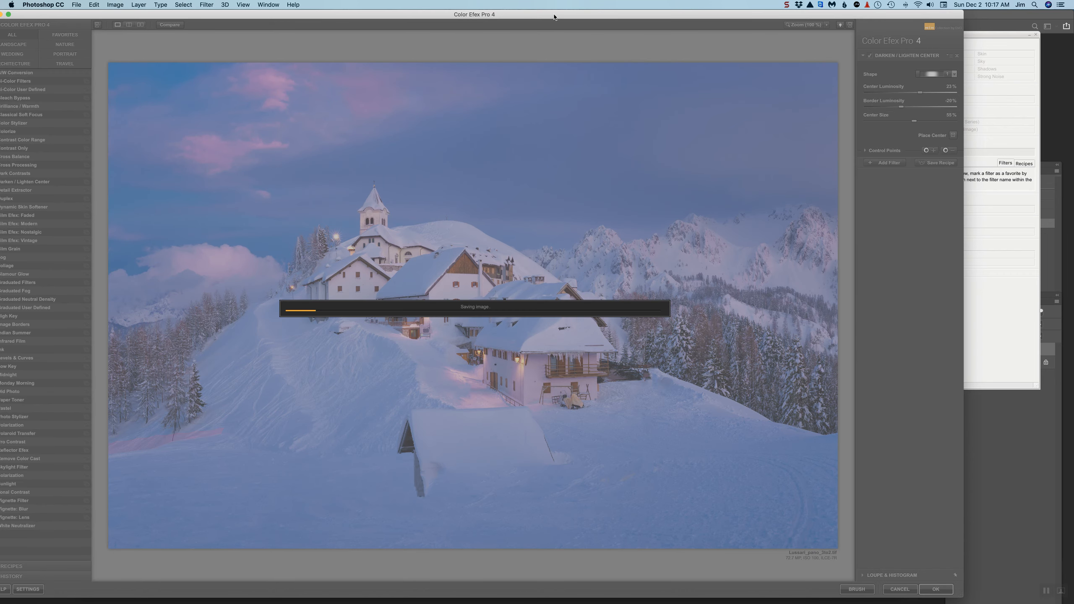
drag(554, 17, 648, 18)
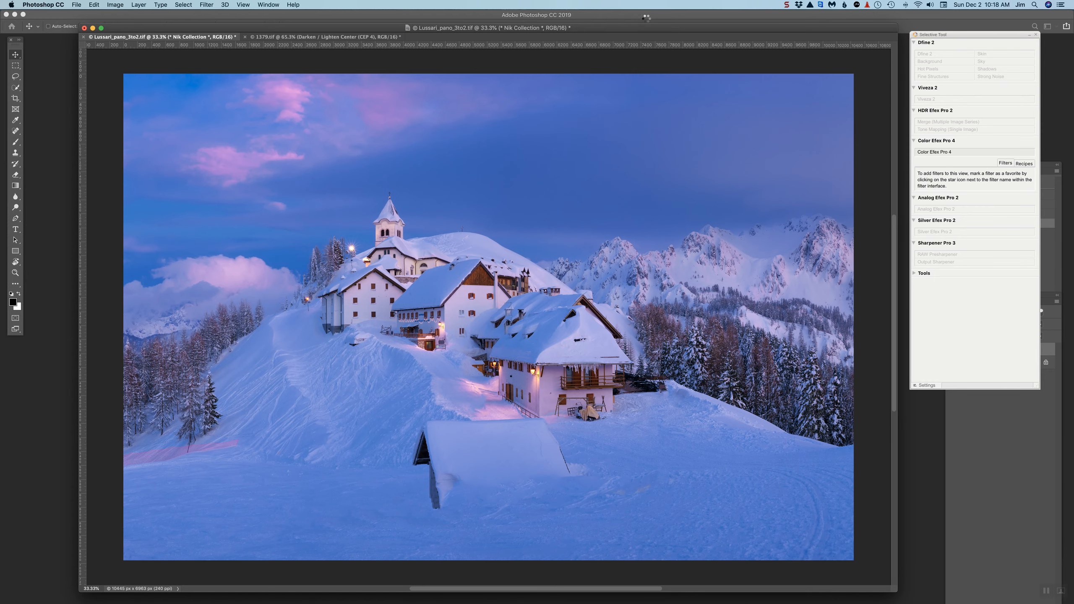
- Bring the history and layers into view and compare the image with the Darken / Lighten Center (CEP 4) layer hidden and shown, leaving it shown
click(1054, 170)
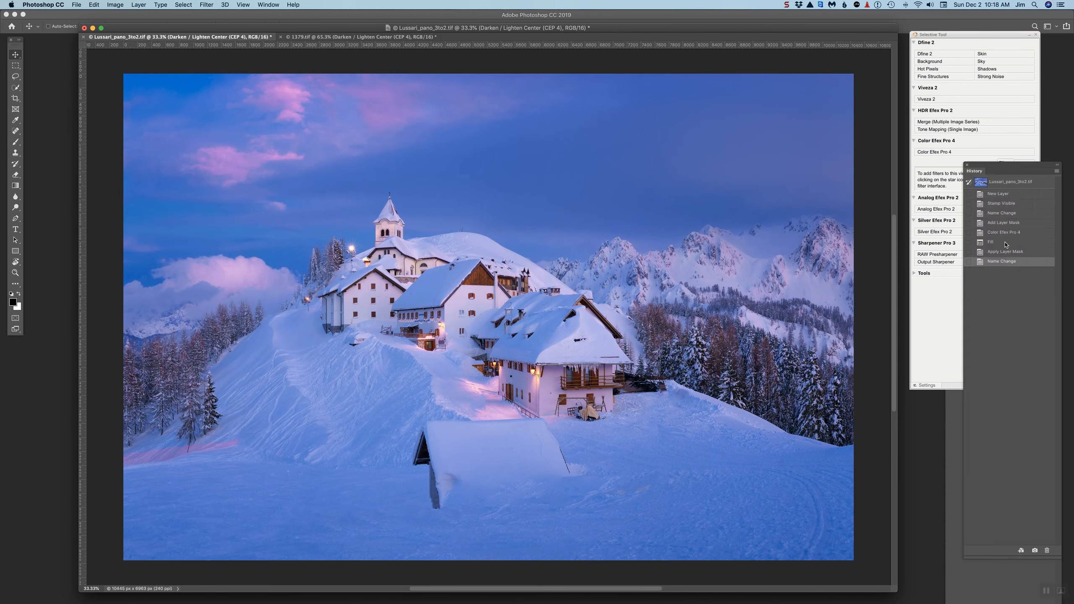
click(1032, 586)
click(954, 349)
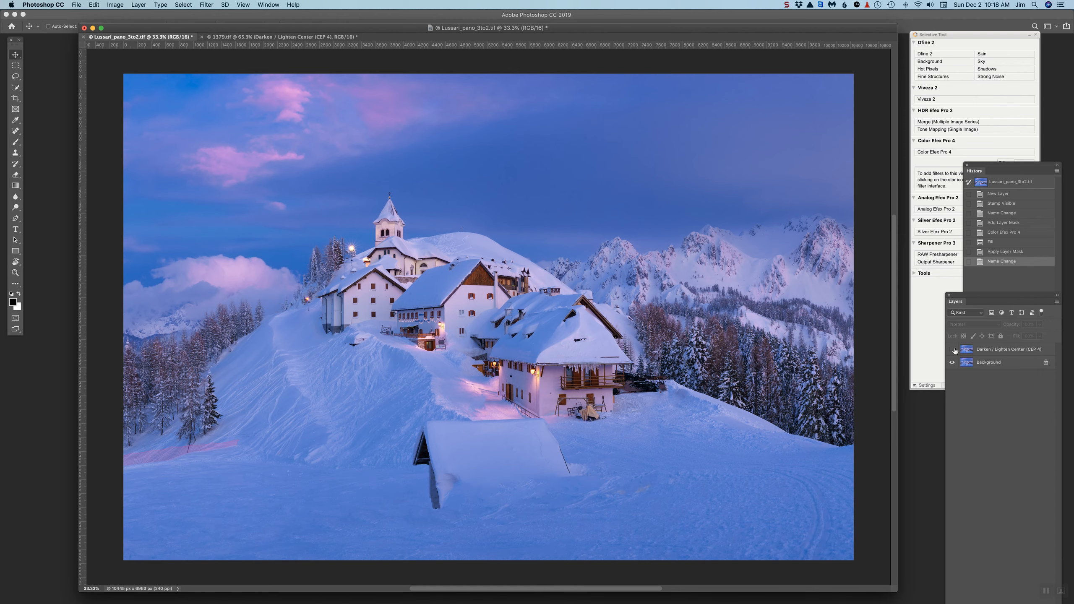
click(954, 349)
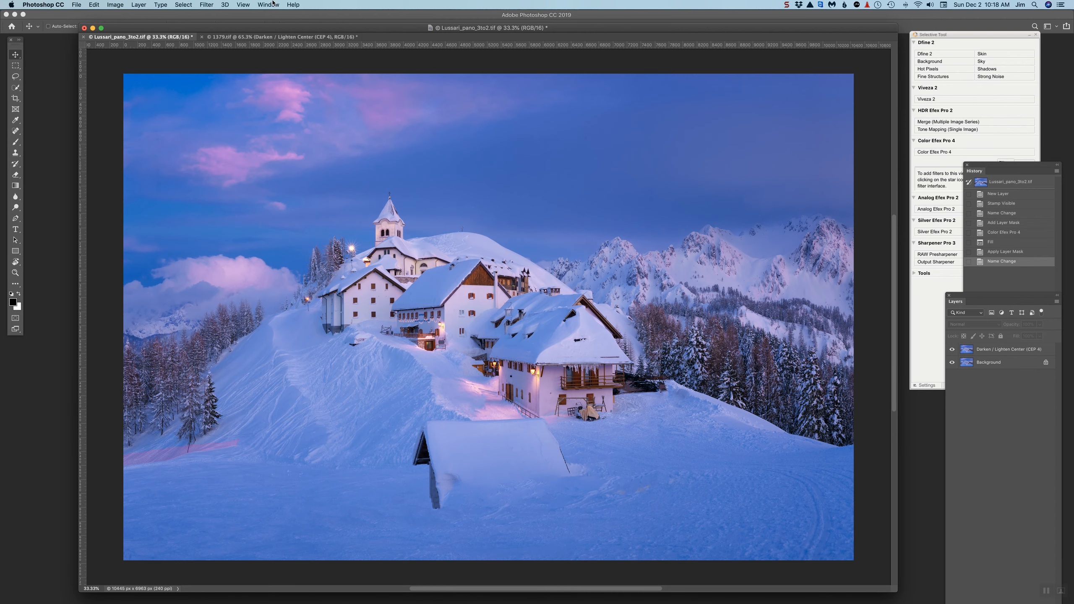
click(787, 5)
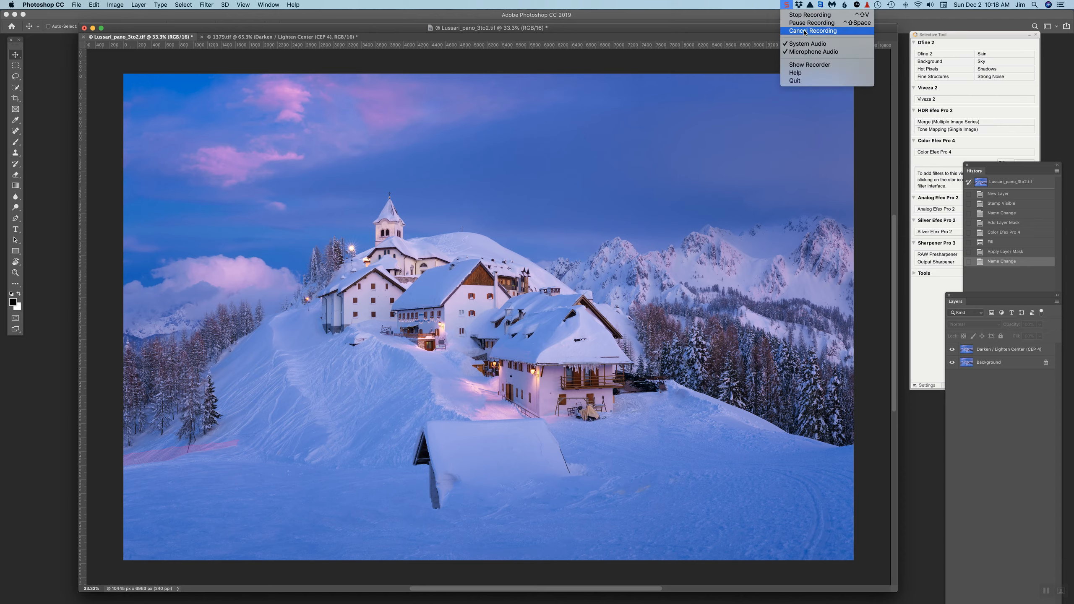